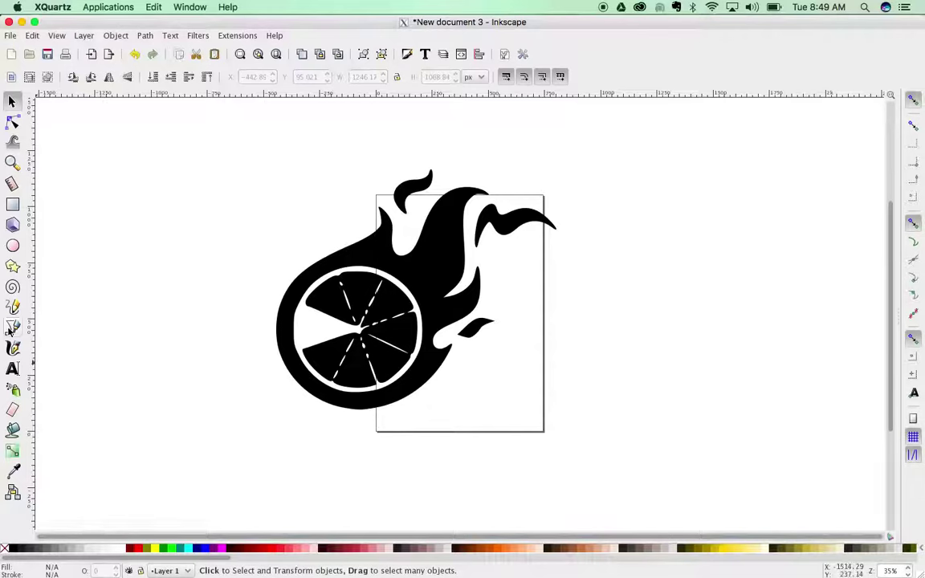
Step: Start a Bezier path just outside the ball's left edge and trace up its upper-left side to the first flame tip
left_click(12, 328)
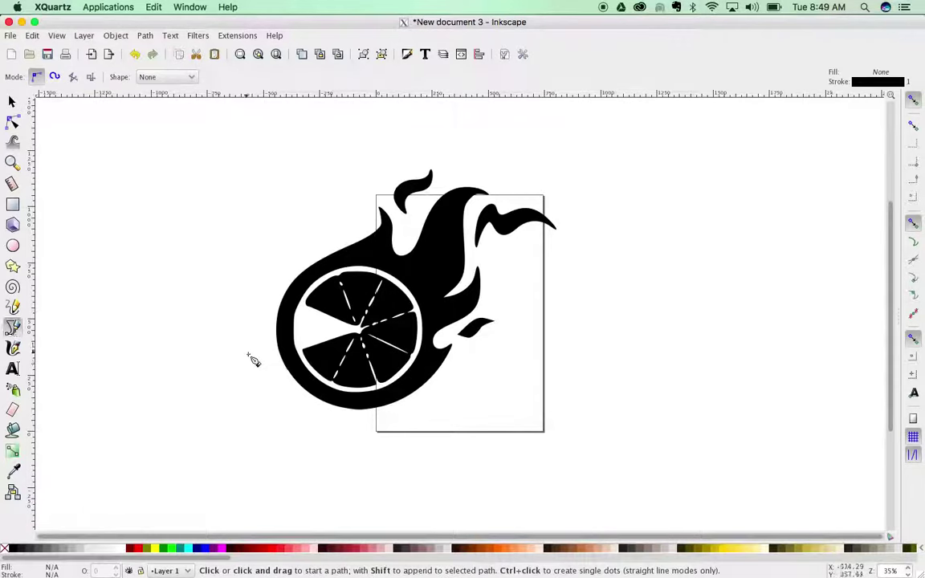
left_click(272, 345)
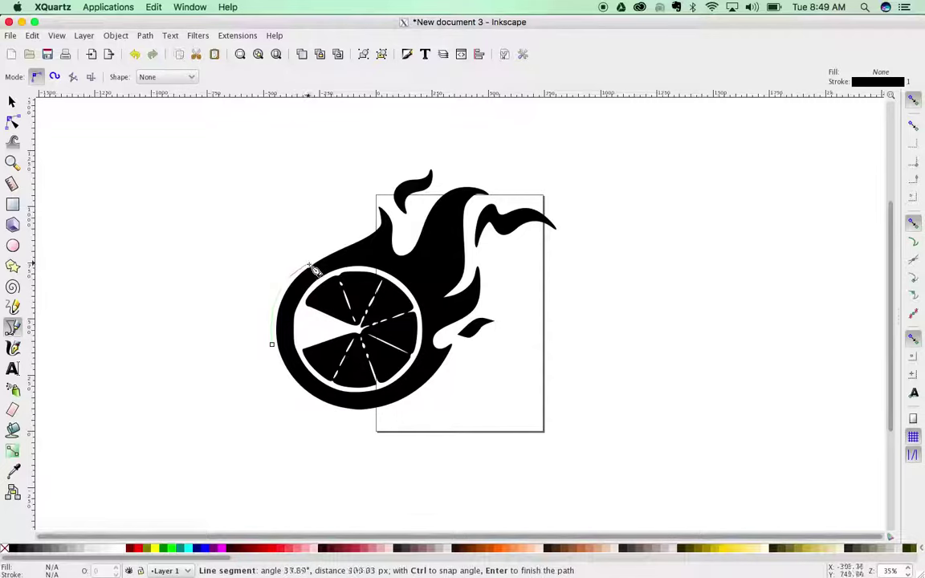
left_click(350, 241)
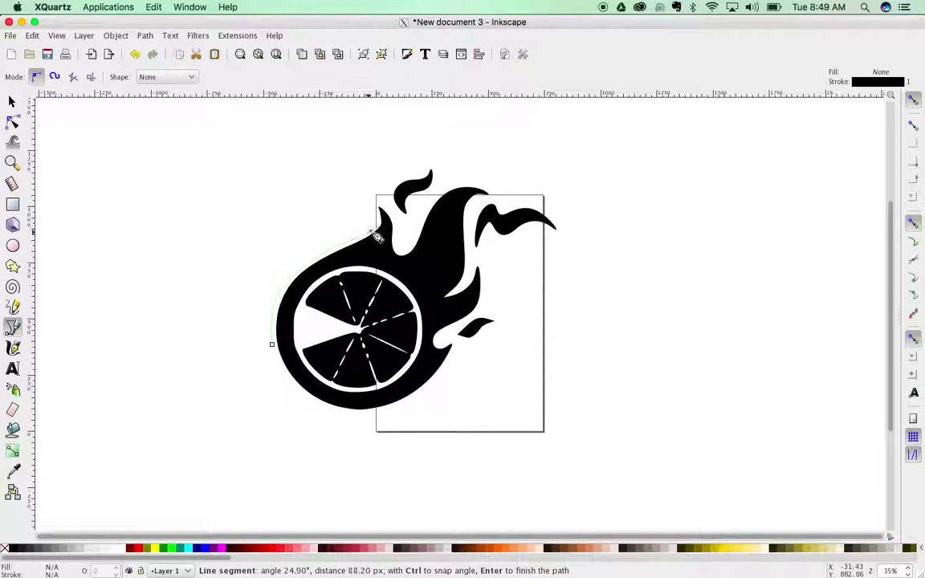
left_click(376, 226)
left_click(378, 197)
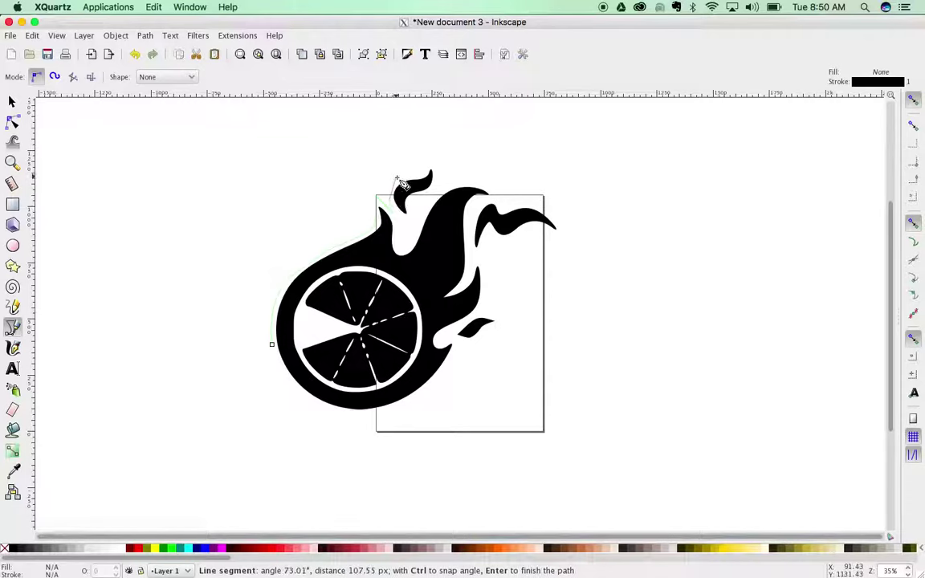
Step: Continue the outline around the small detached flame at the top of the artwork
left_click(397, 177)
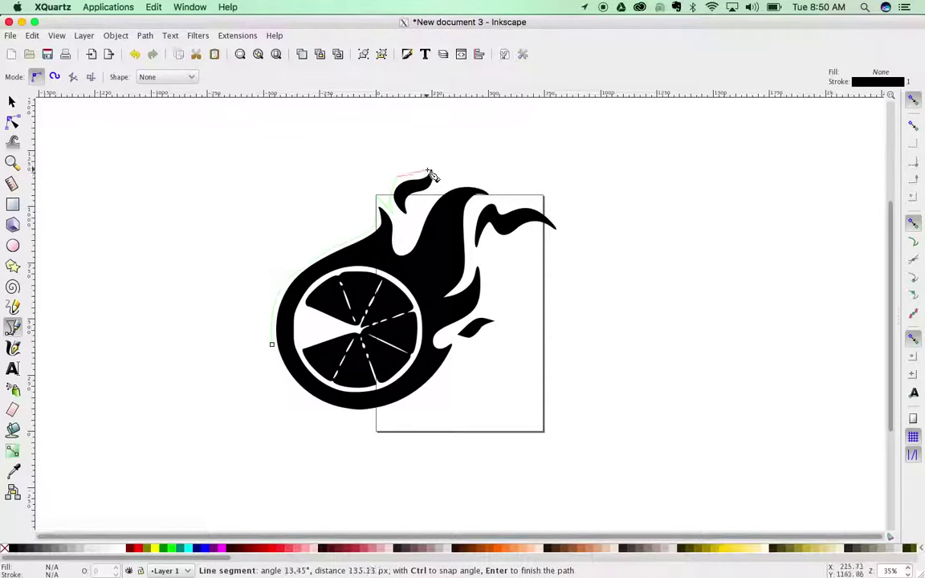
left_click(430, 169)
left_click(434, 164)
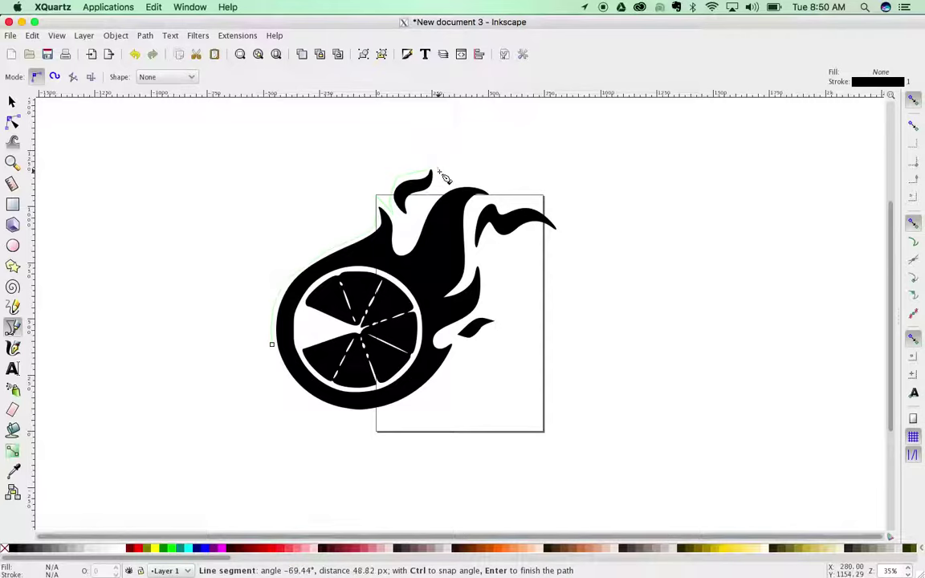
left_click(439, 187)
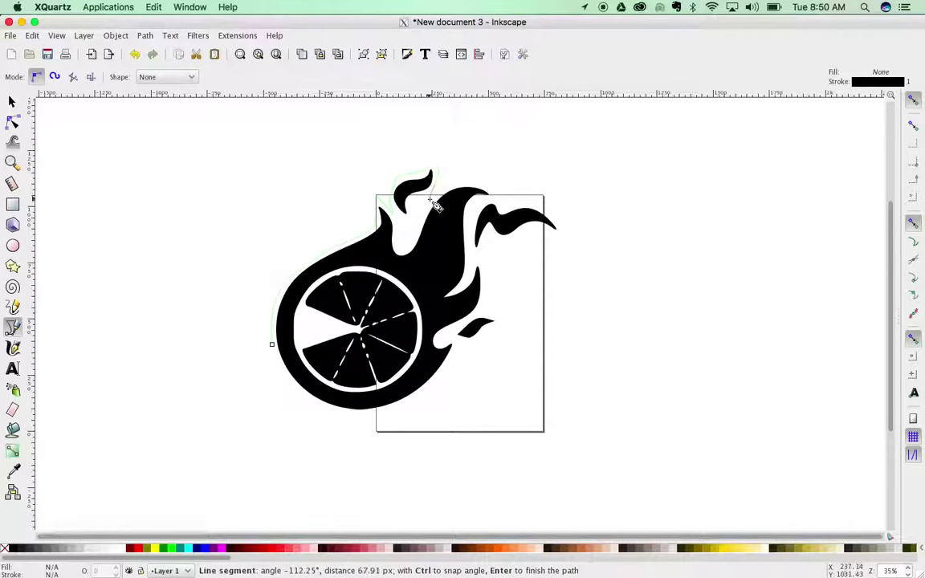
left_click(434, 195)
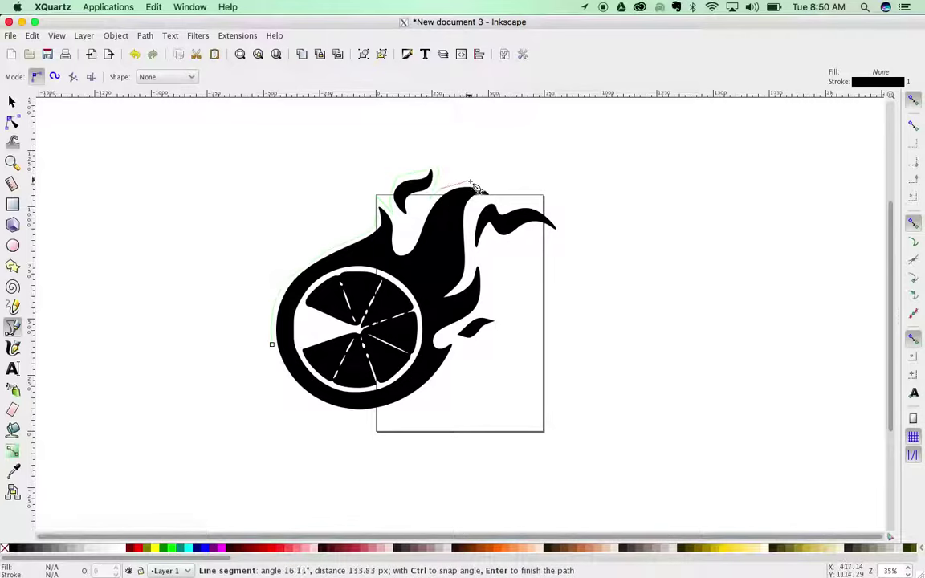
Step: Extend the outline over the tall central flame's tip and around the detached wavy flame on the artwork's right side
left_click(469, 183)
left_click(493, 188)
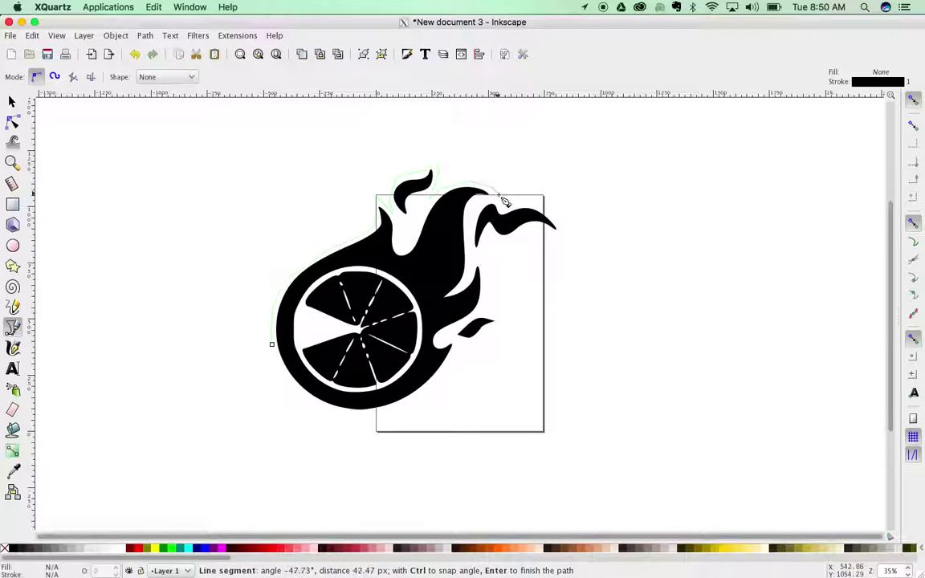
left_click(486, 199)
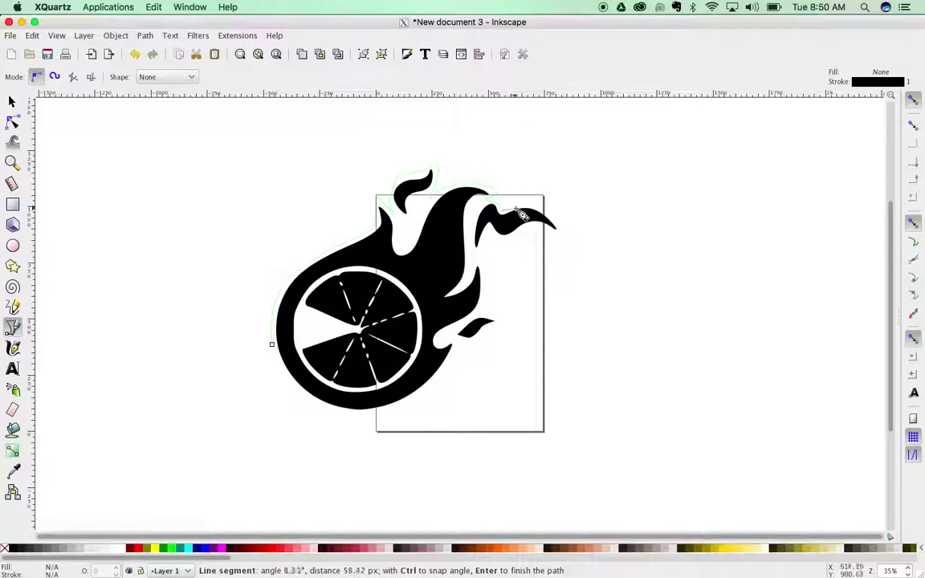
left_click(521, 206)
left_click(539, 207)
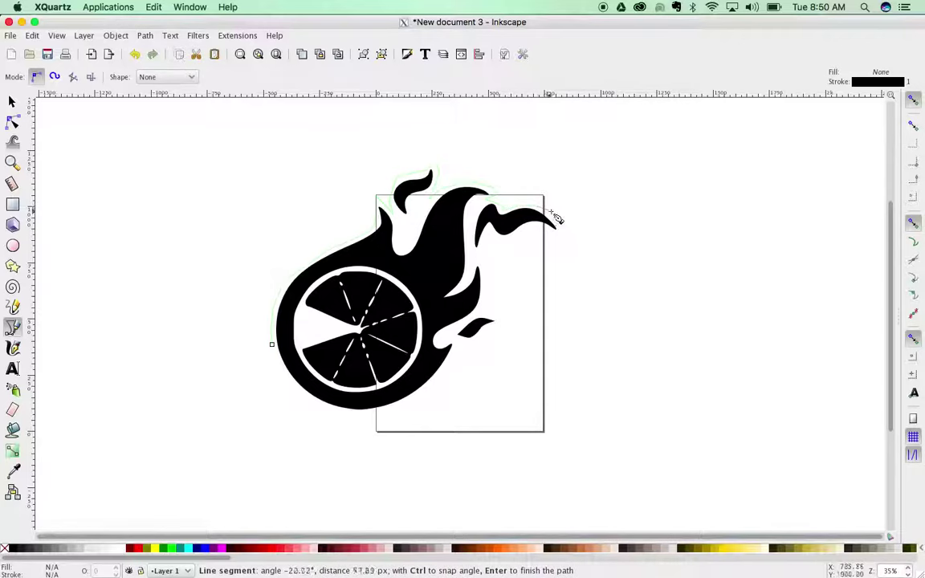
left_click(556, 221)
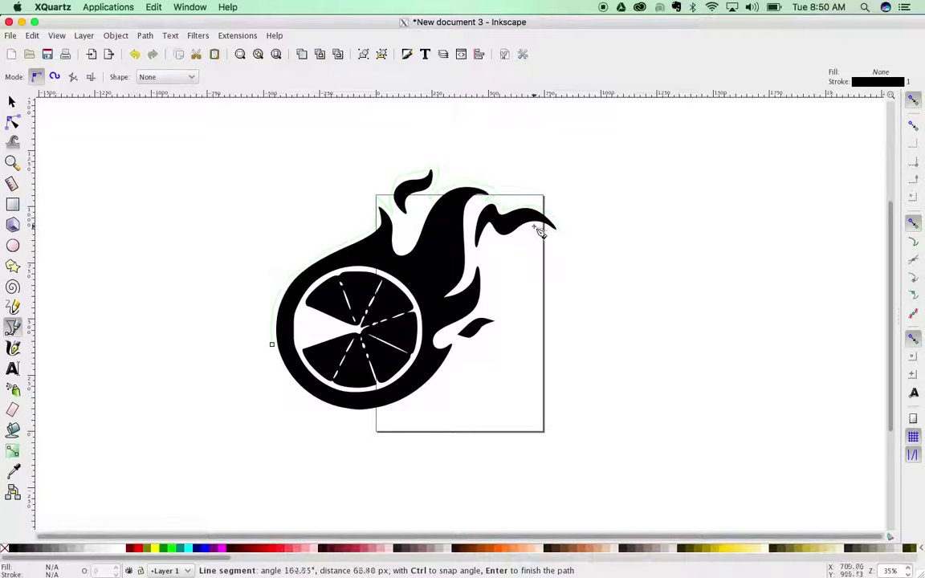
left_click(532, 233)
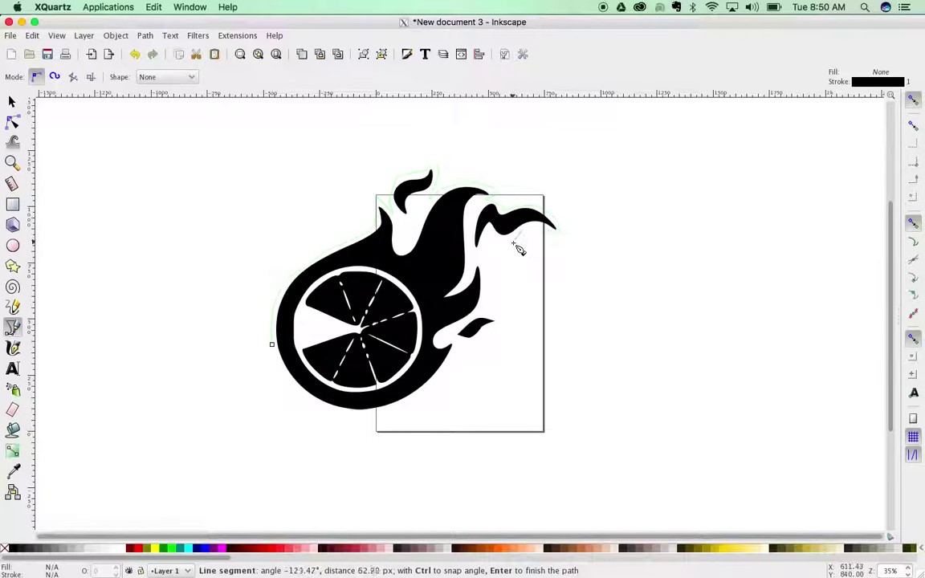
left_click(507, 240)
left_click(480, 257)
left_click(478, 268)
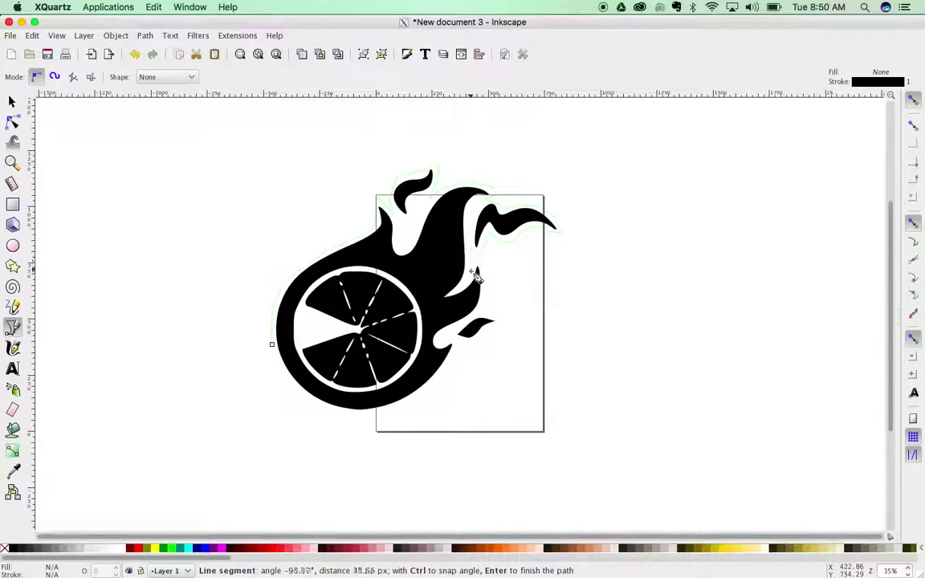
Step: Trace the outline around the lower-right flame tongue and the small detached flame beneath it
left_click(471, 277)
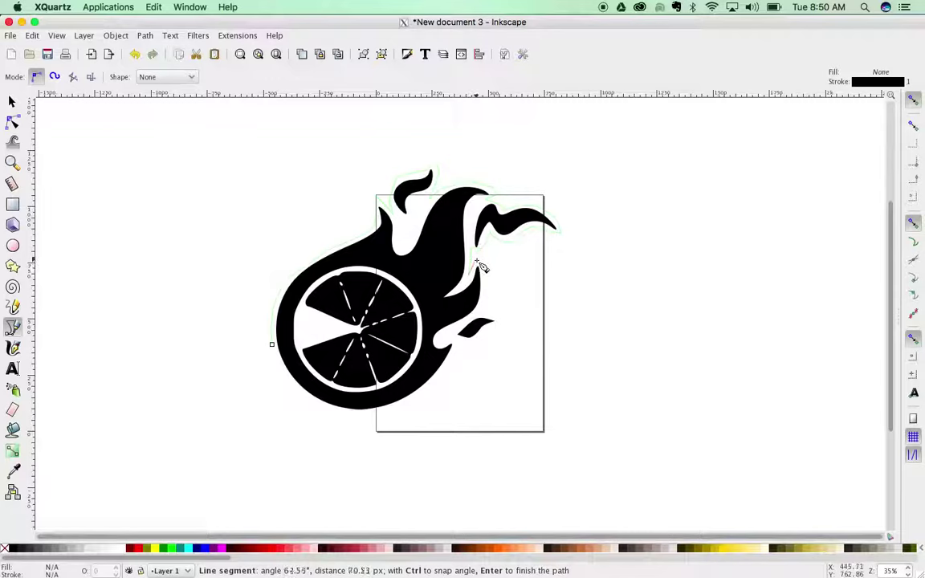
left_click(482, 267)
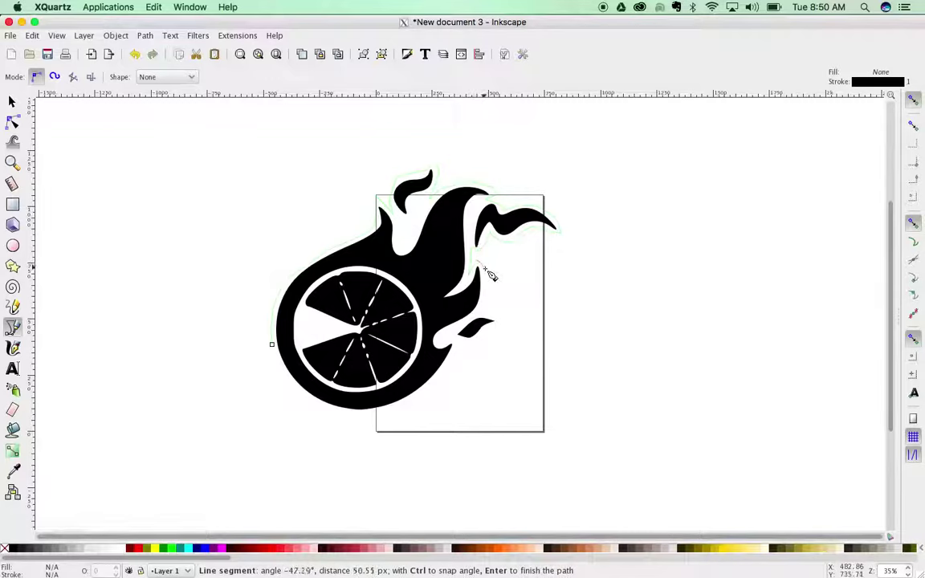
left_click(482, 319)
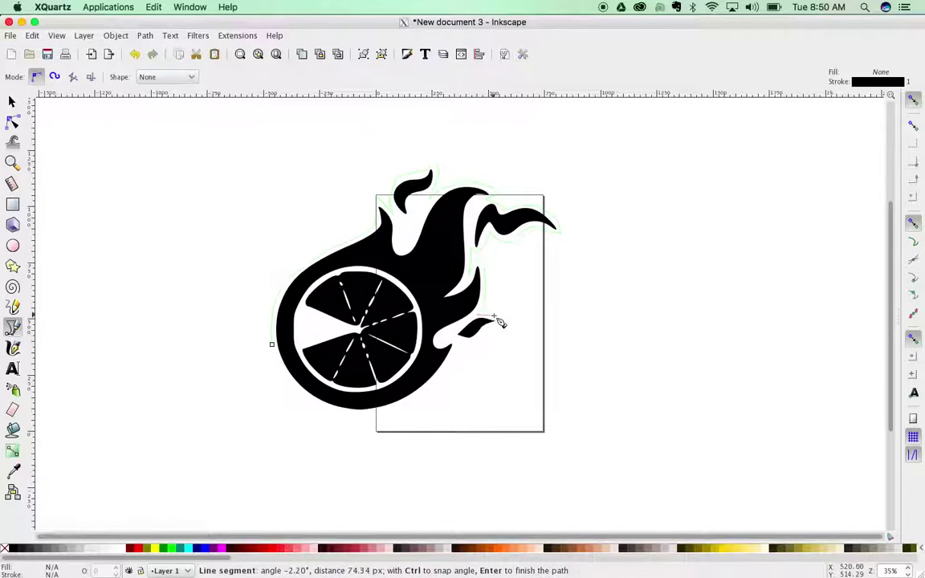
left_click(497, 319)
left_click(488, 330)
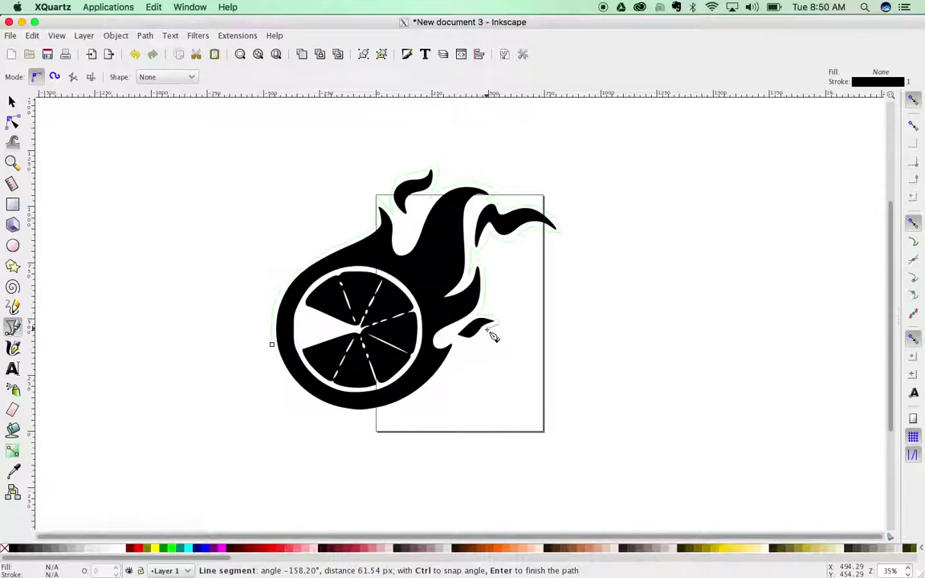
left_click(470, 344)
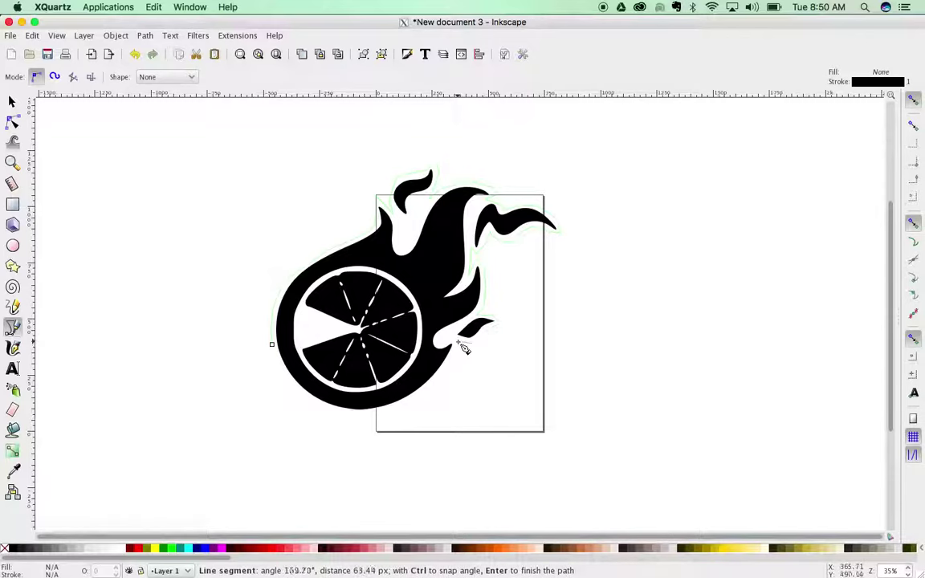
left_click(451, 340)
left_click(463, 357)
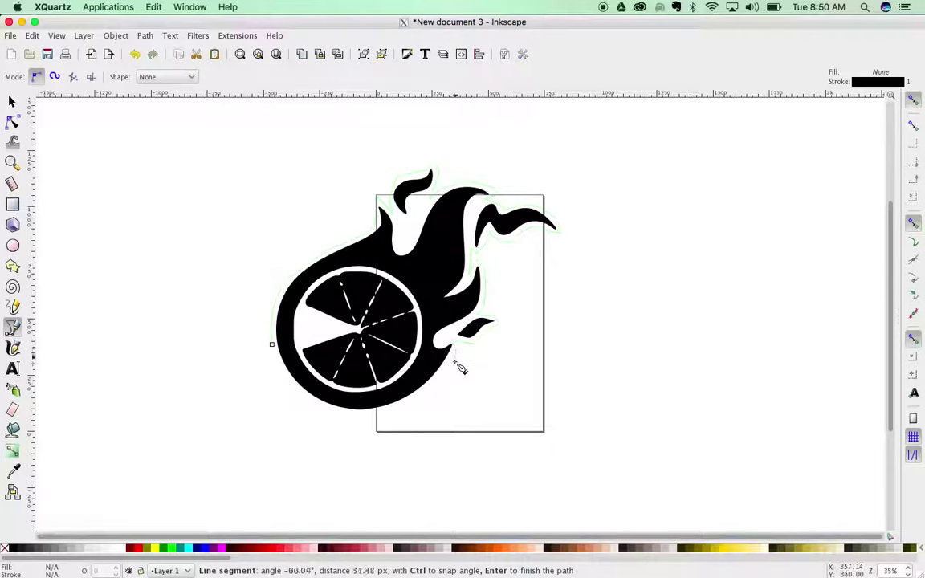
Step: Trace the outline along the ball's lower edge and close the path at its starting node
left_click(449, 367)
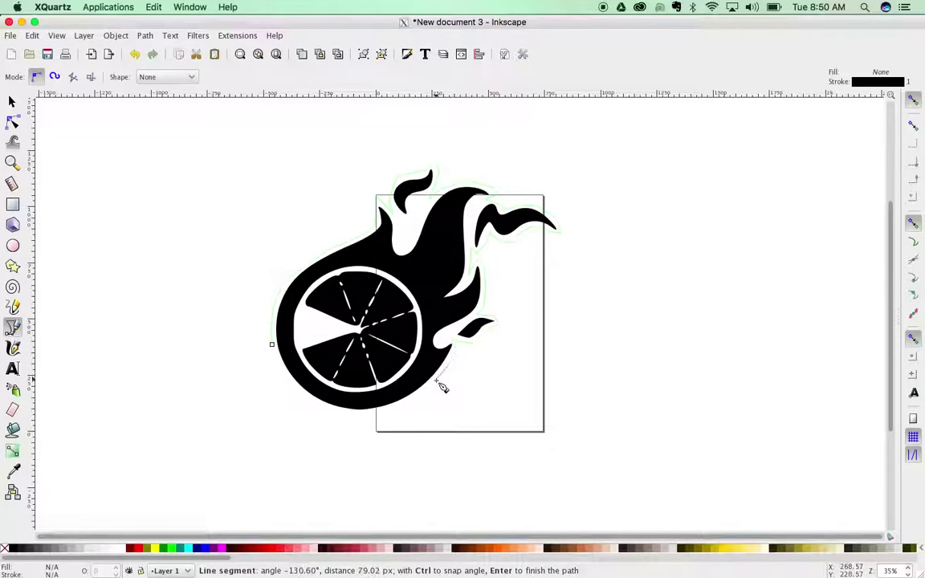
left_click(436, 380)
left_click(423, 392)
left_click(407, 405)
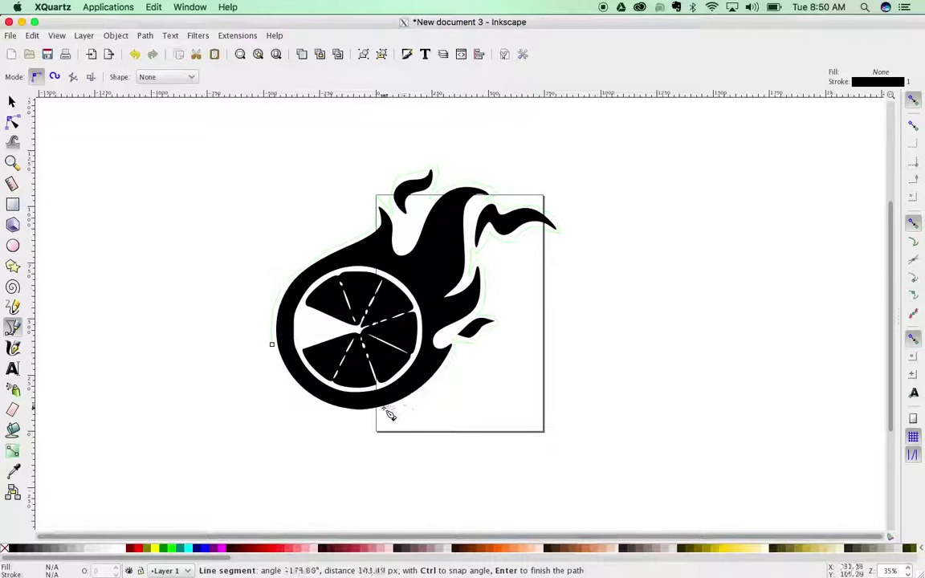
left_click(386, 413)
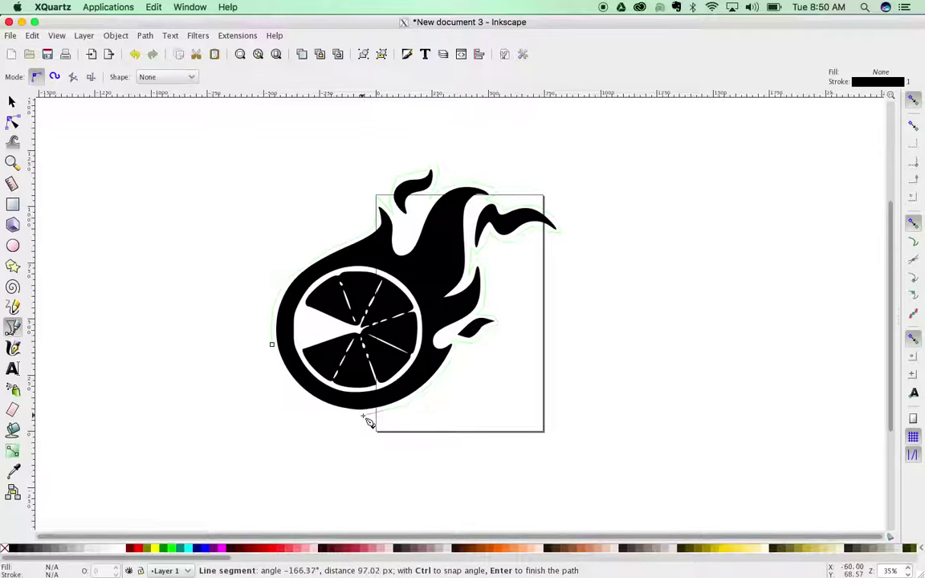
left_click(316, 408)
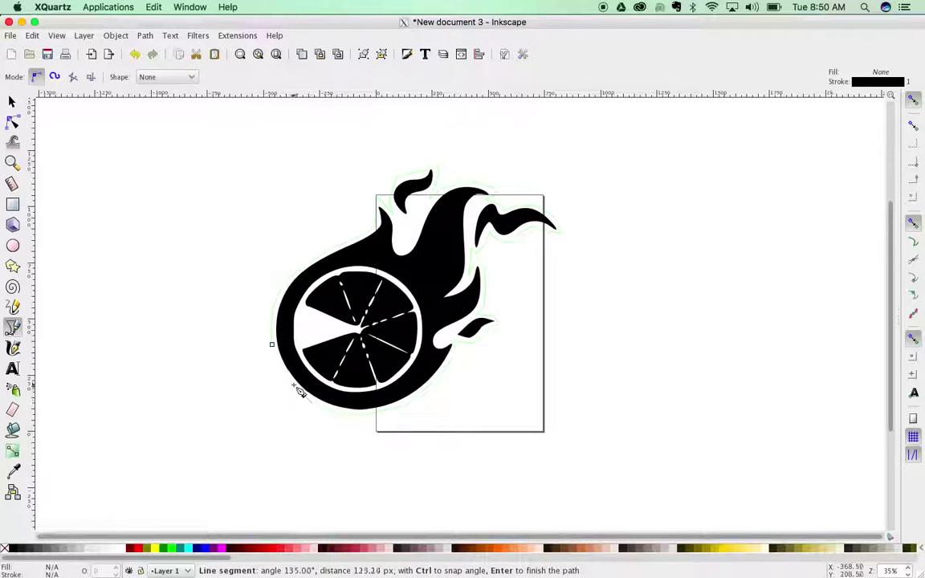
left_click(289, 379)
left_click(273, 360)
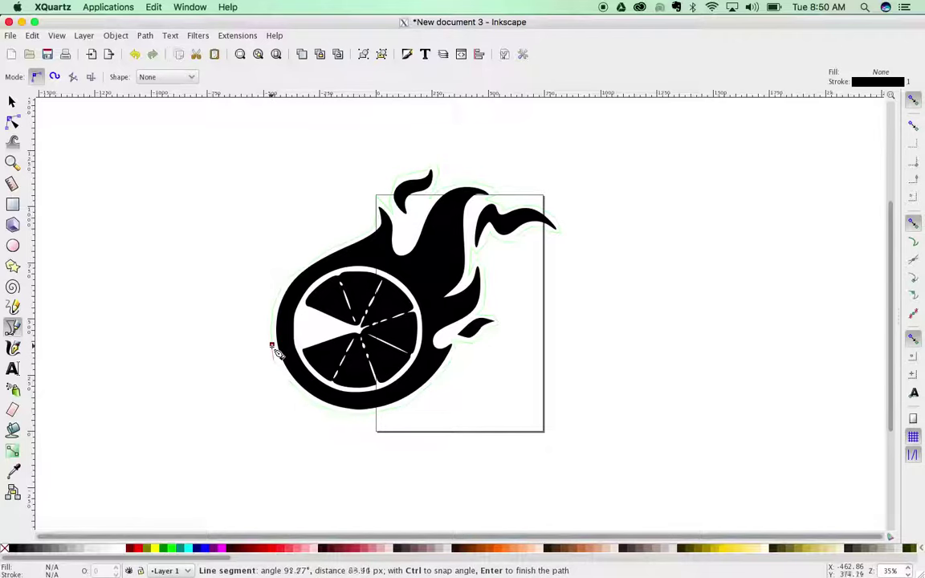
left_click(271, 346)
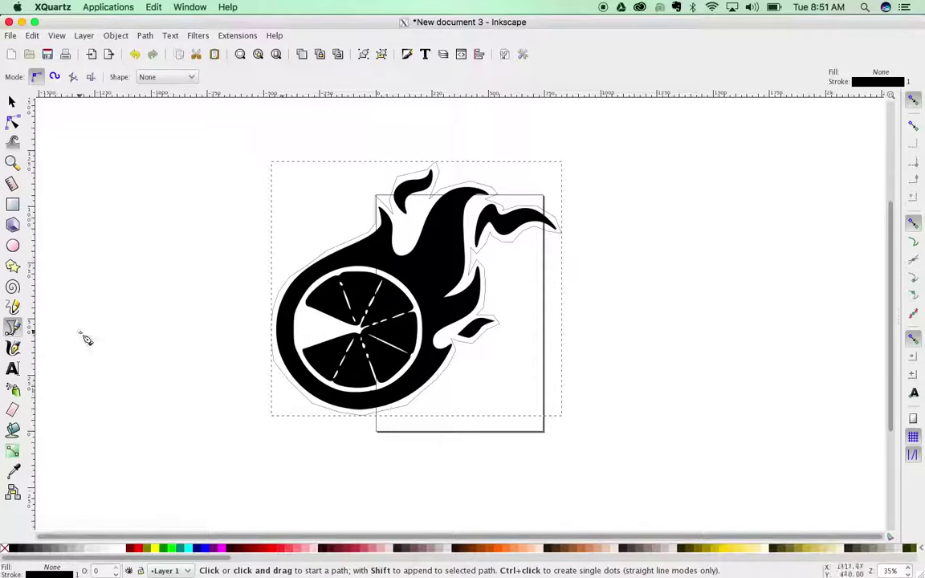
Step: Make the outline nodes smooth from the ball's upper-left edge, around the small top flames, to the central flame's tip
left_click(12, 122)
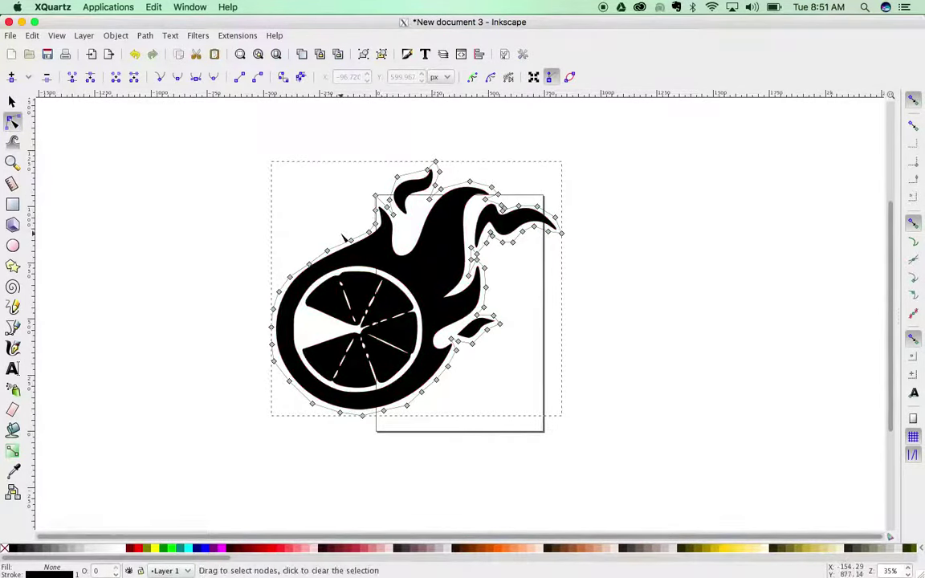
left_click(344, 243, "shift")
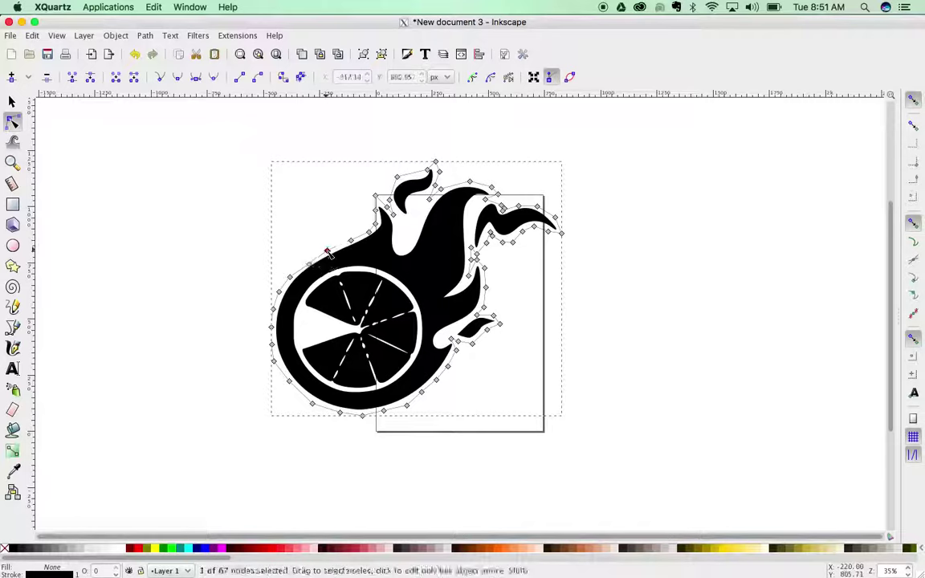
left_click(368, 232, "shift")
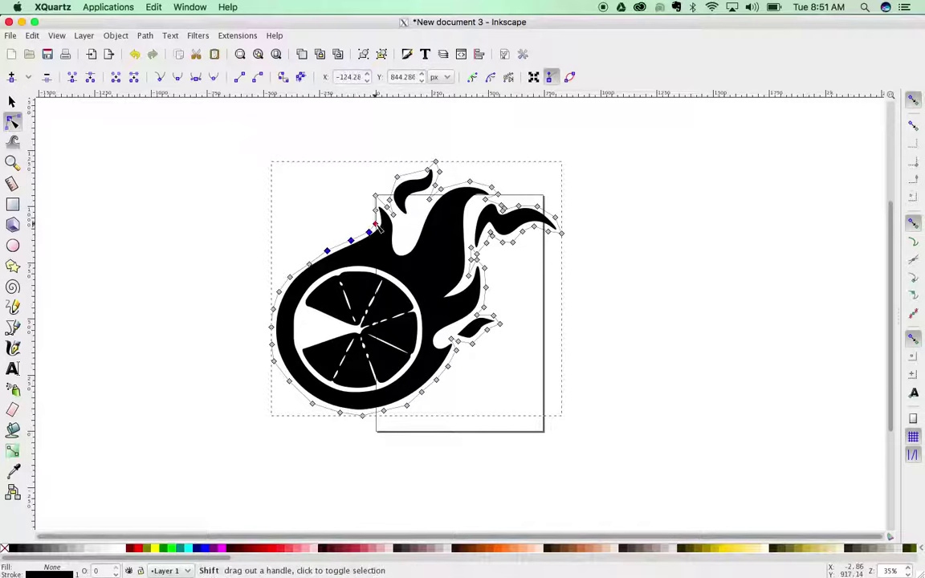
left_click(375, 224, "shift")
left_click(375, 196, "shift")
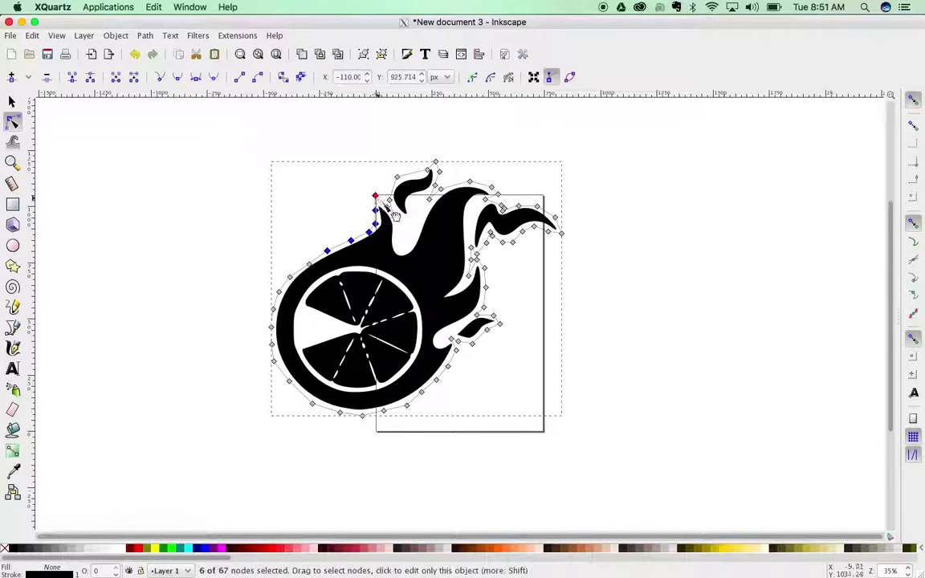
left_click(387, 207, "shift")
left_click(394, 215, "shift")
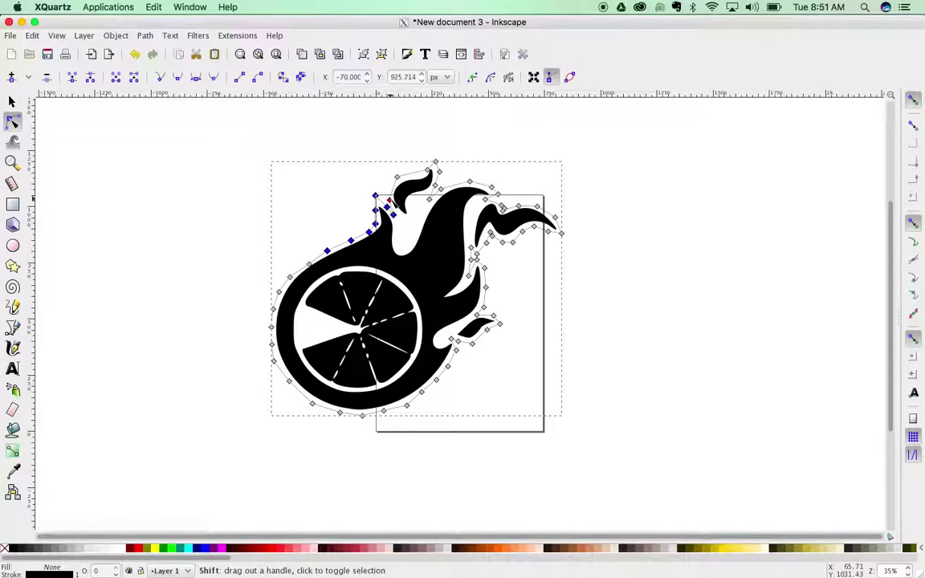
left_click(397, 177, "shift")
left_click(429, 171, "shift")
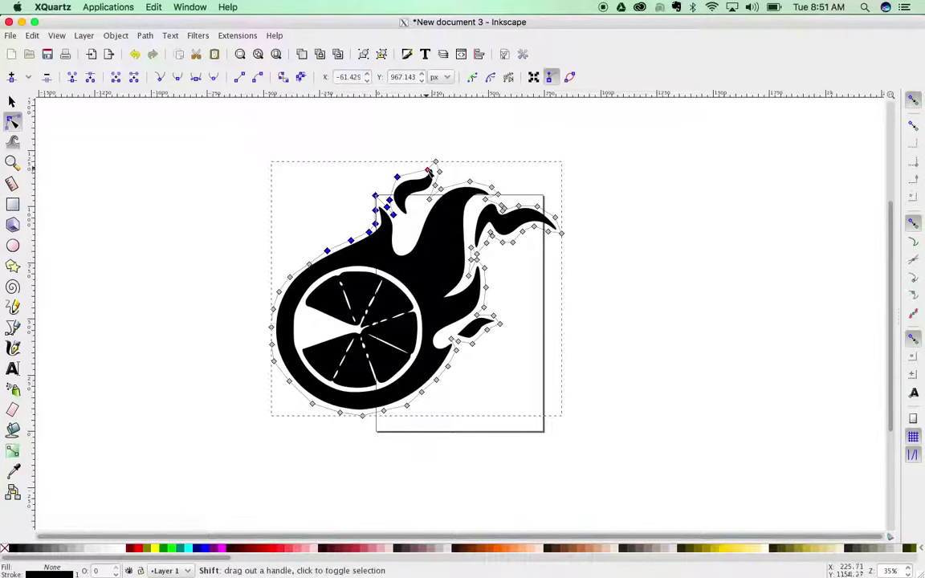
left_click(436, 163, "shift")
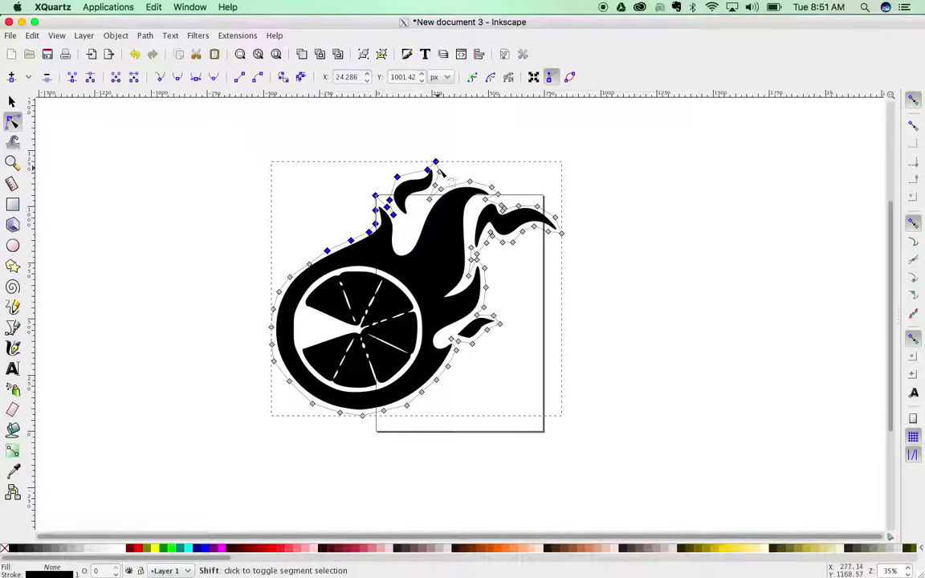
left_click(436, 189, "shift")
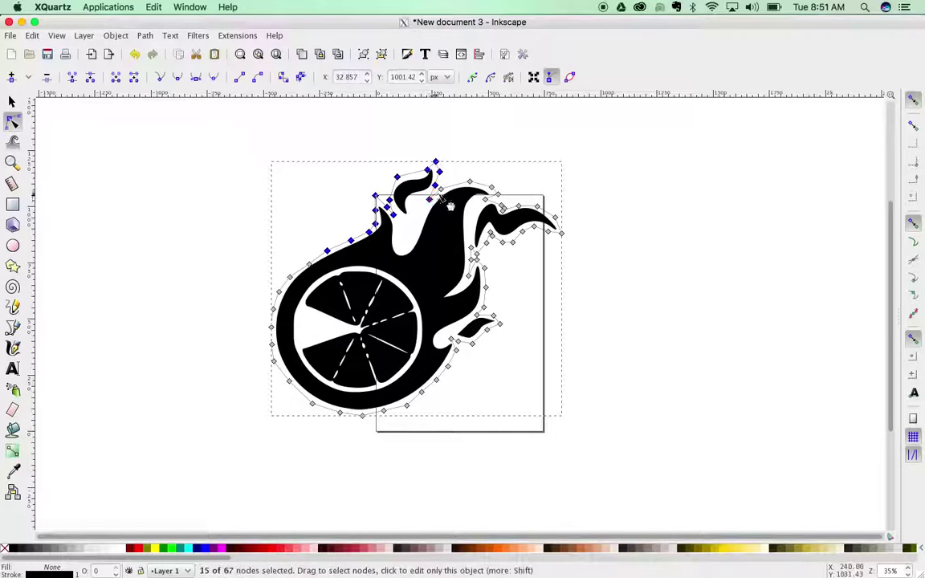
left_click(470, 182, "shift")
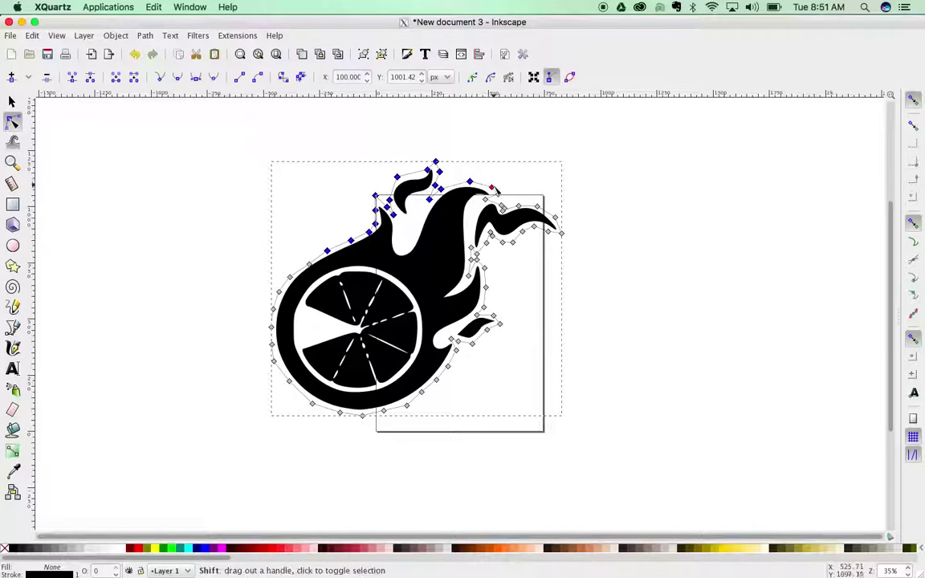
left_click(493, 187, "shift")
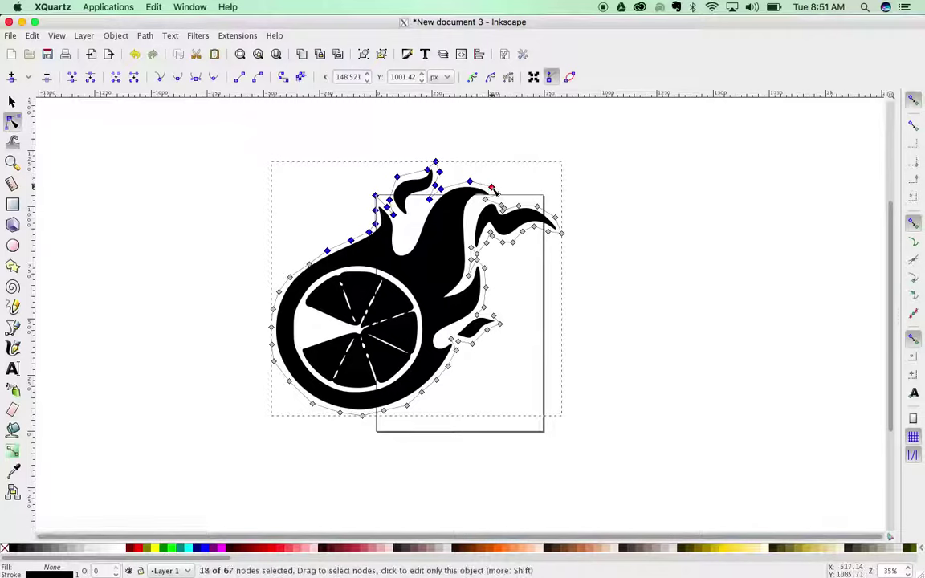
left_click(176, 80)
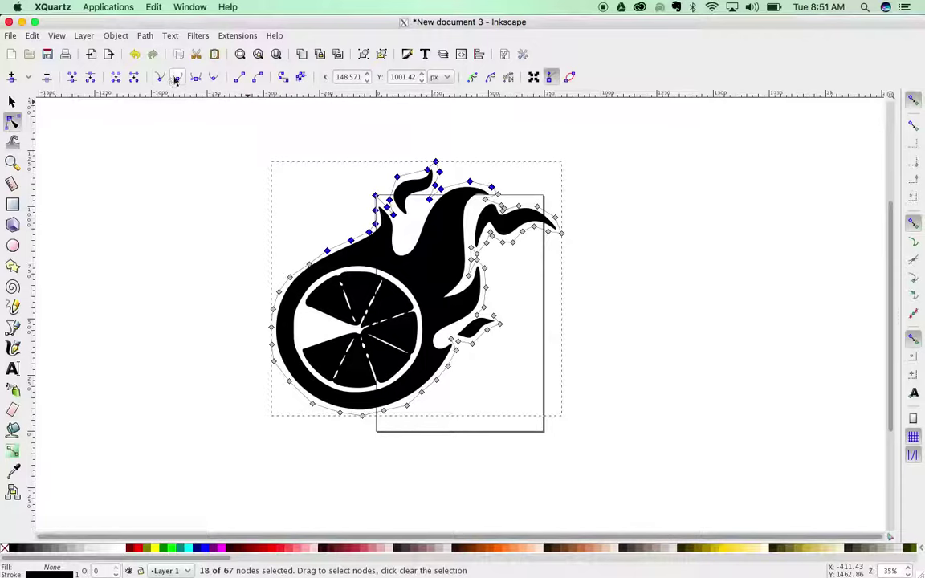
left_click(182, 204)
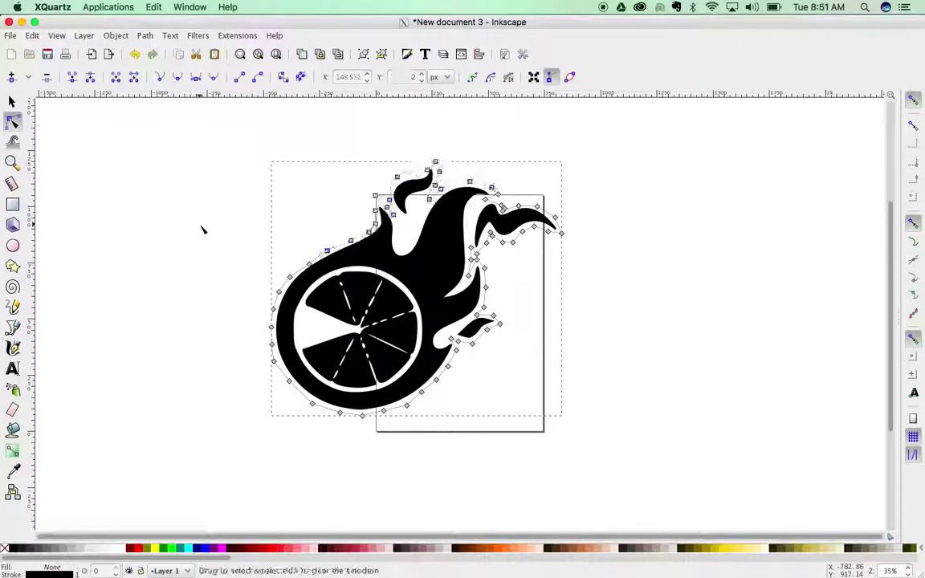
left_click(320, 211)
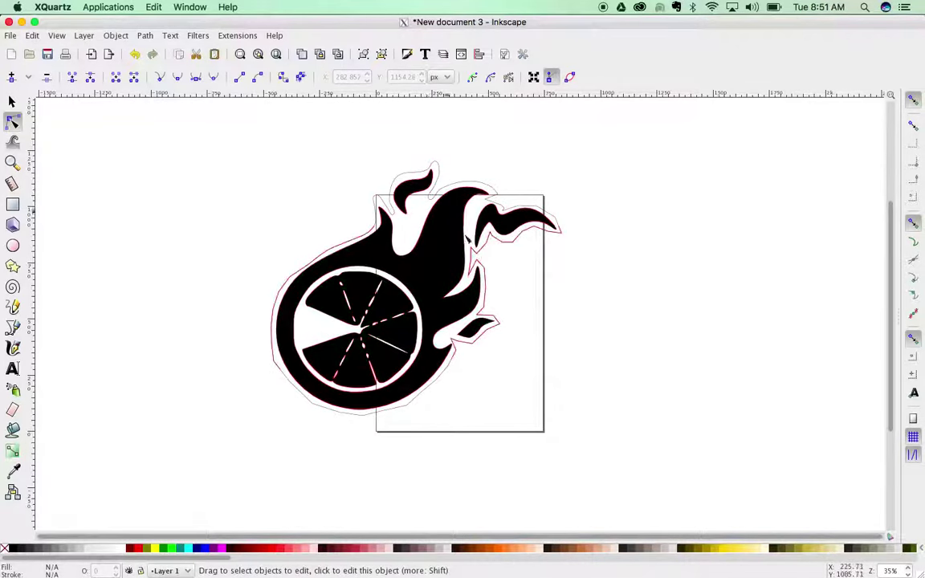
Step: Make the outline nodes smooth from beneath the detached wavy flame down around the lower-right flame tongue and small detached flame
left_click(491, 250)
left_click(490, 234, "shift")
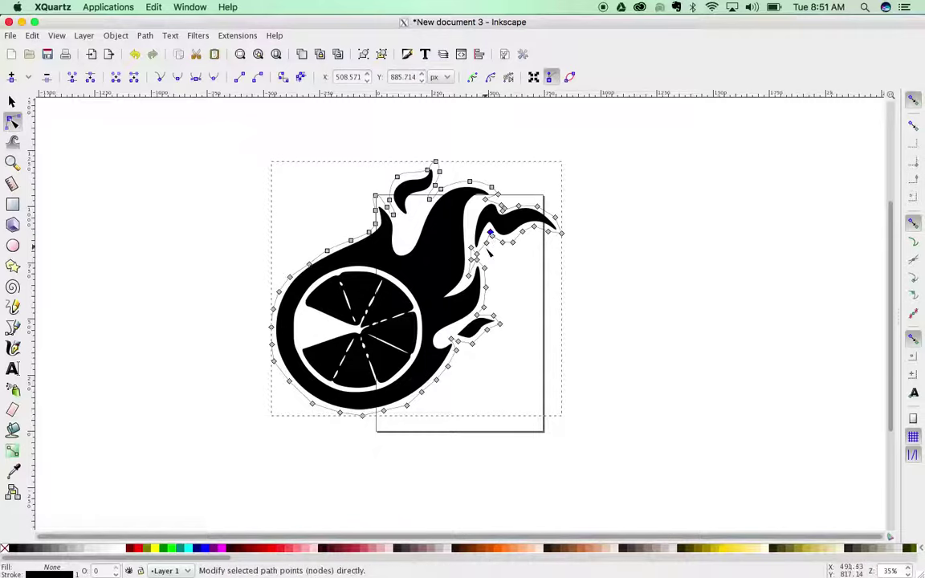
left_click(477, 254, "shift")
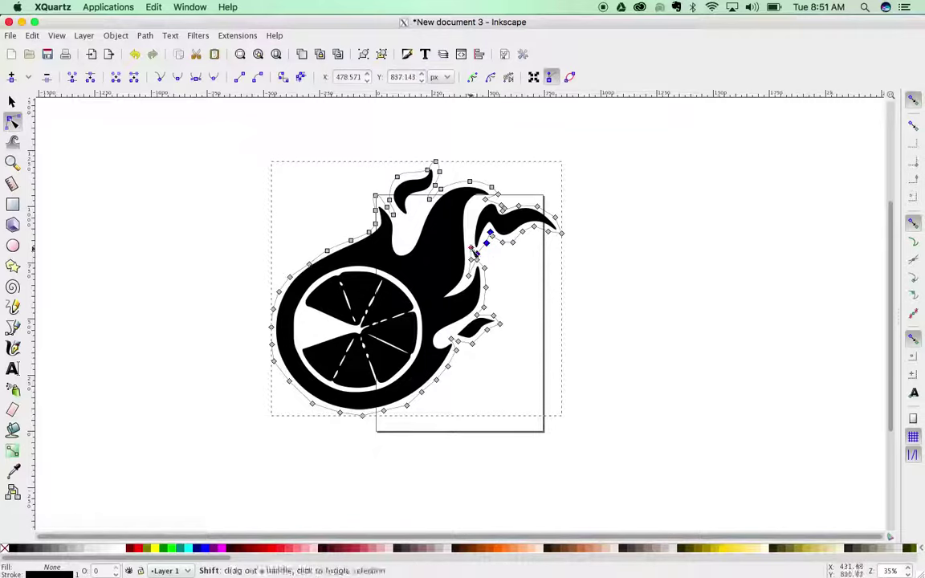
left_click(471, 249, "shift")
left_click(472, 260, "shift")
left_click(473, 258, "shift")
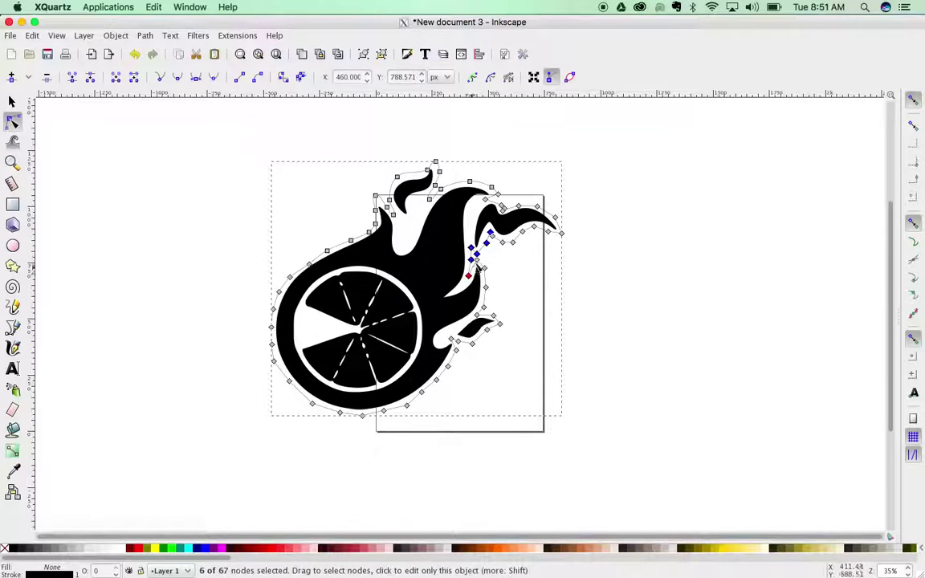
left_click(468, 276, "shift")
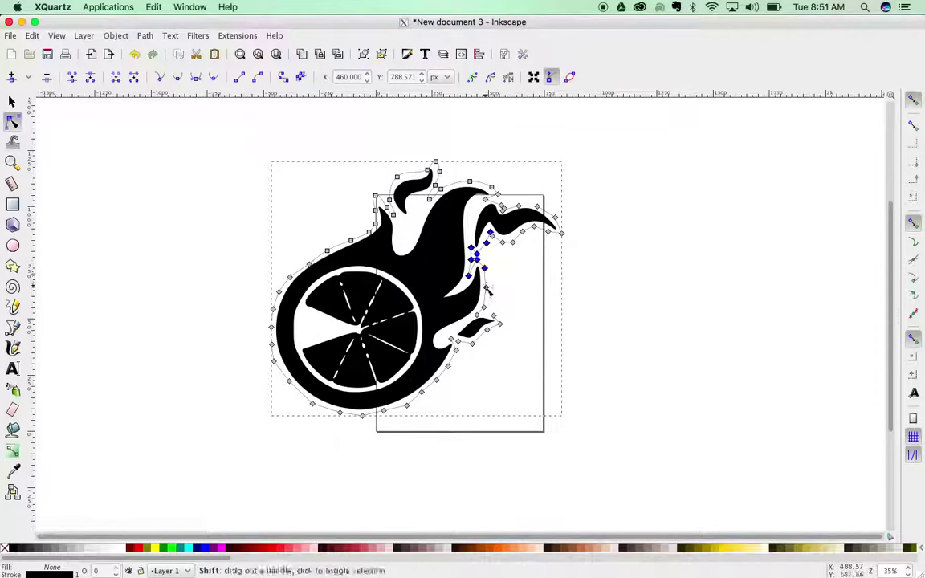
left_click(485, 286, "shift")
left_click(484, 309, "shift")
left_click(477, 314, "shift")
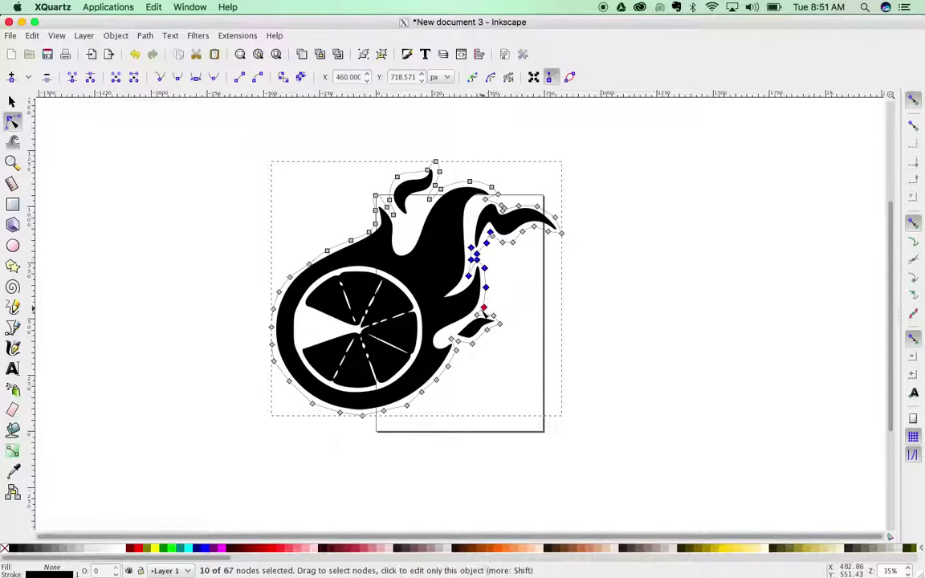
left_click(486, 315, "shift")
left_click(493, 317, "shift")
left_click(498, 323, "shift")
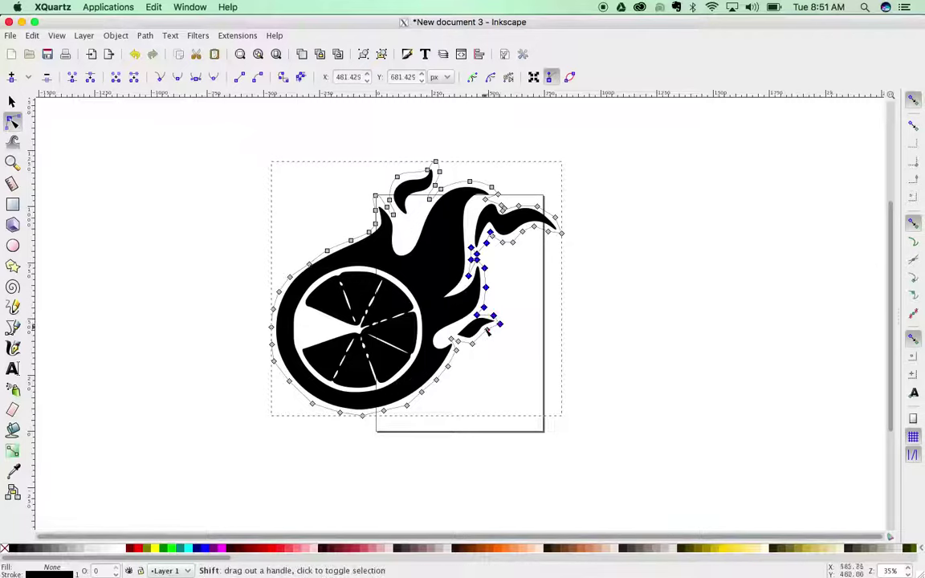
left_click(487, 329, "shift")
left_click(472, 344, "shift")
left_click(458, 341, "shift")
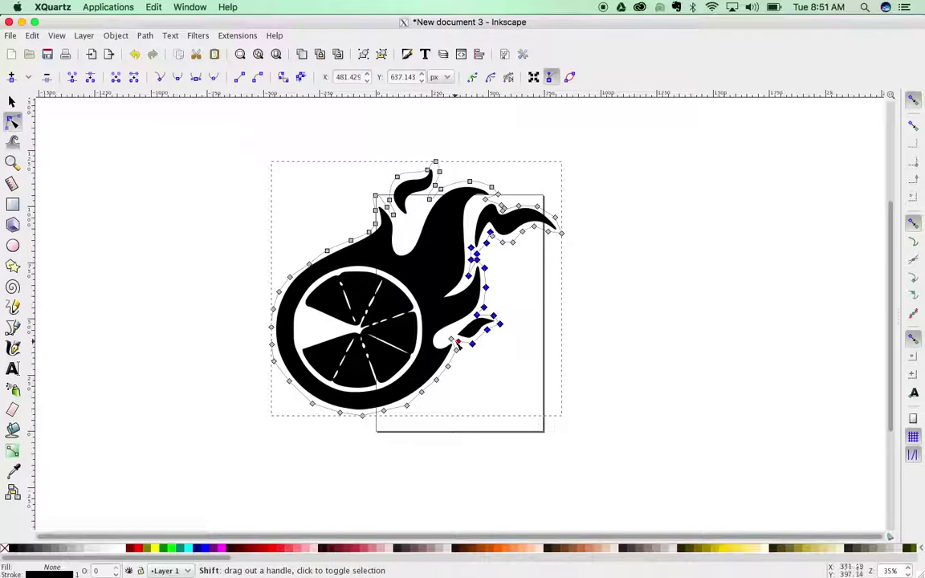
left_click(179, 78)
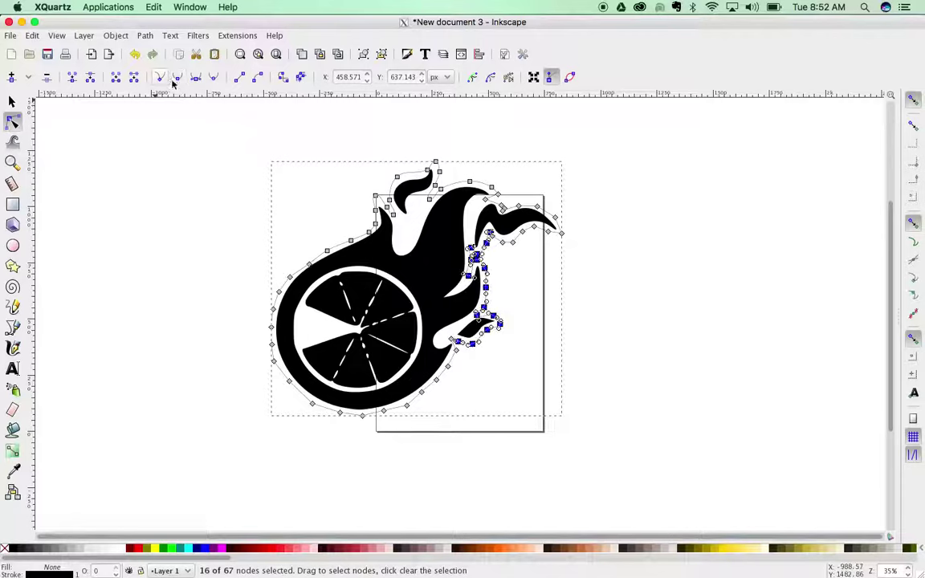
left_click(231, 217)
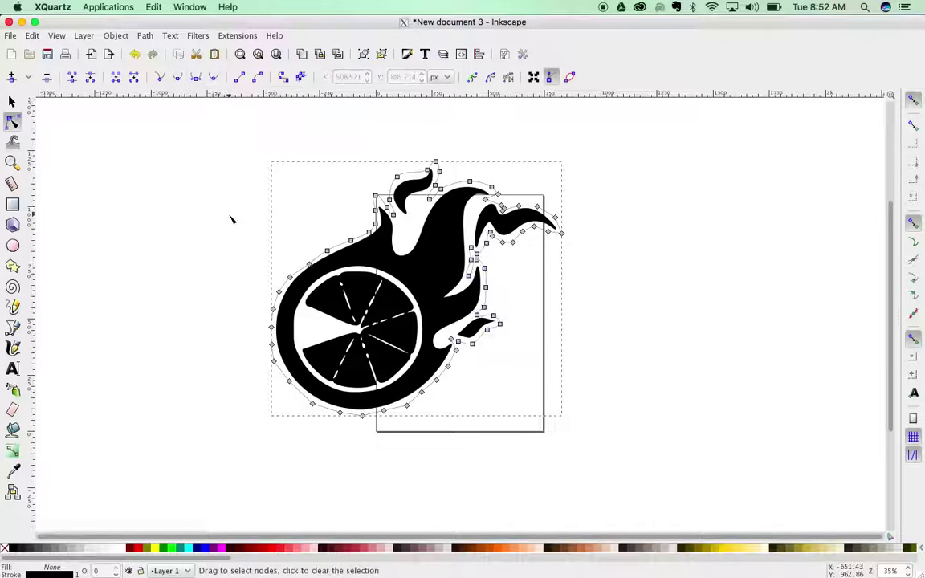
left_click(541, 337)
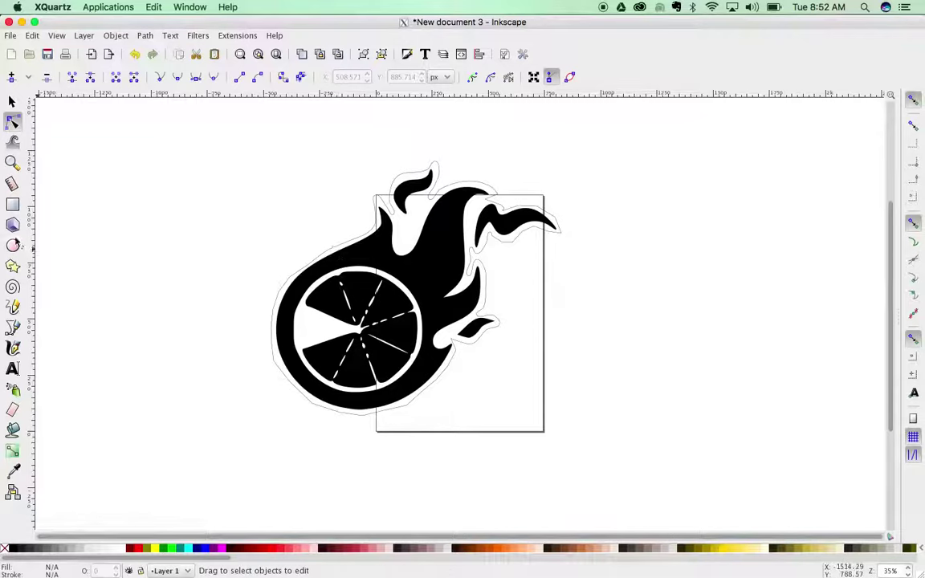
Step: Try a blue rectangle about 1740 by 1411 px as a background behind the artwork and delete it
left_click(12, 204)
left_click_drag(204, 136, 594, 453)
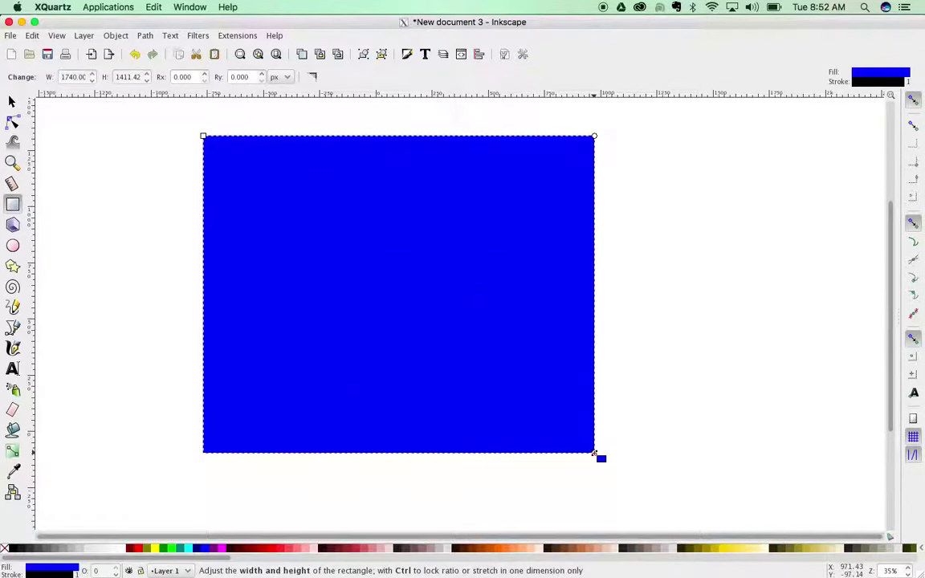
left_click(12, 102)
left_click(251, 255)
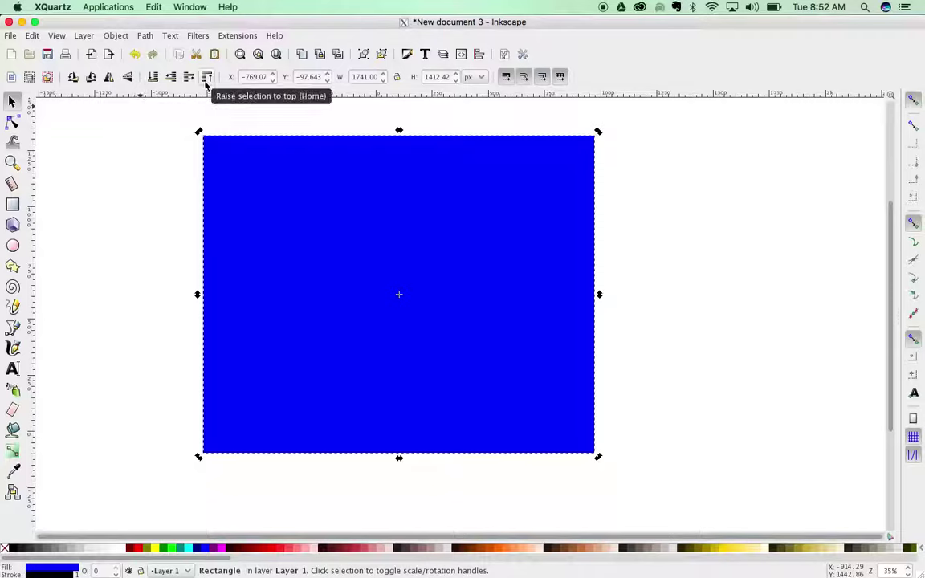
left_click(151, 79)
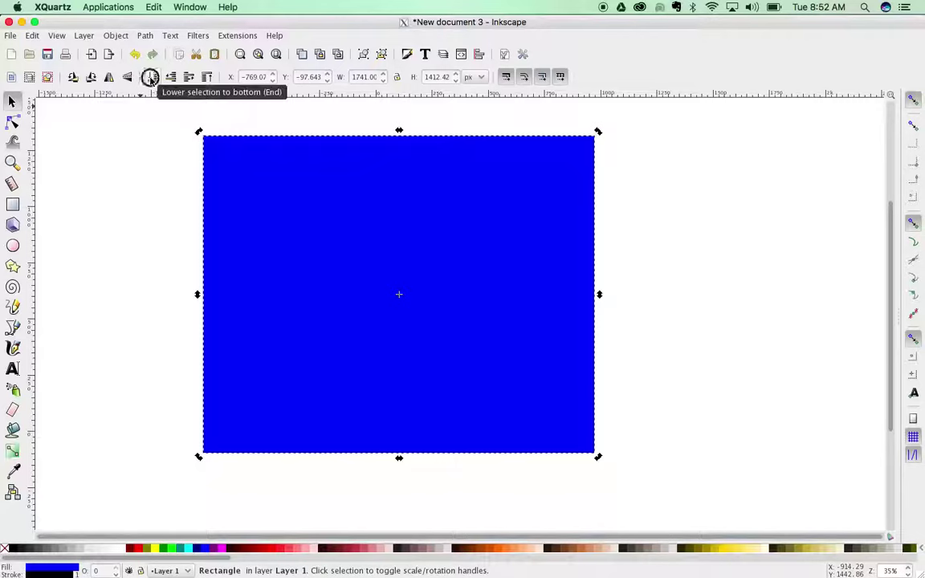
left_click(156, 350)
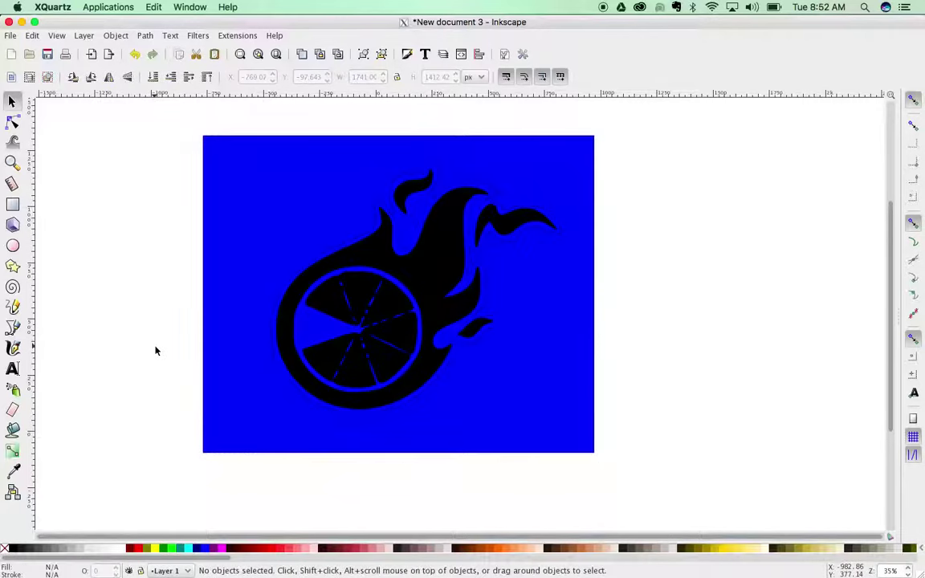
left_click(205, 271)
key("Delete")
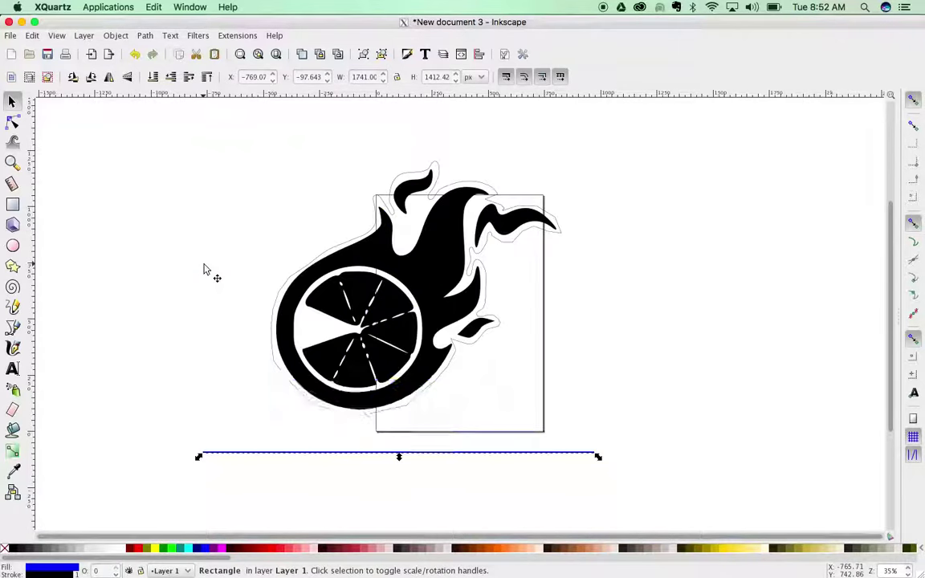
Step: Draw a red ellipse about 1690 by 1372 px around the artwork and lower it to the bottom of the stack
left_click(12, 245)
left_click_drag(219, 139, 598, 448)
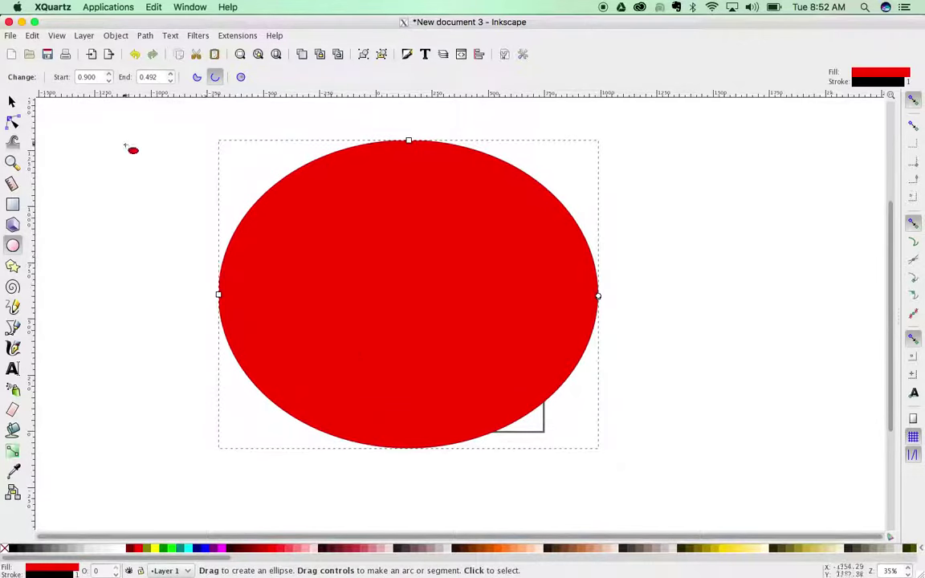
left_click(12, 101)
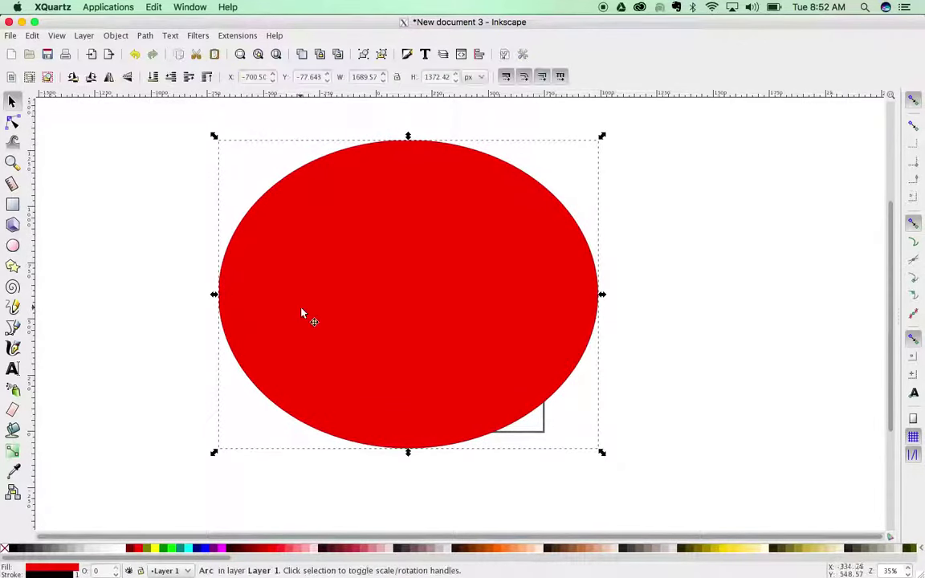
left_click(153, 76)
left_click(66, 411)
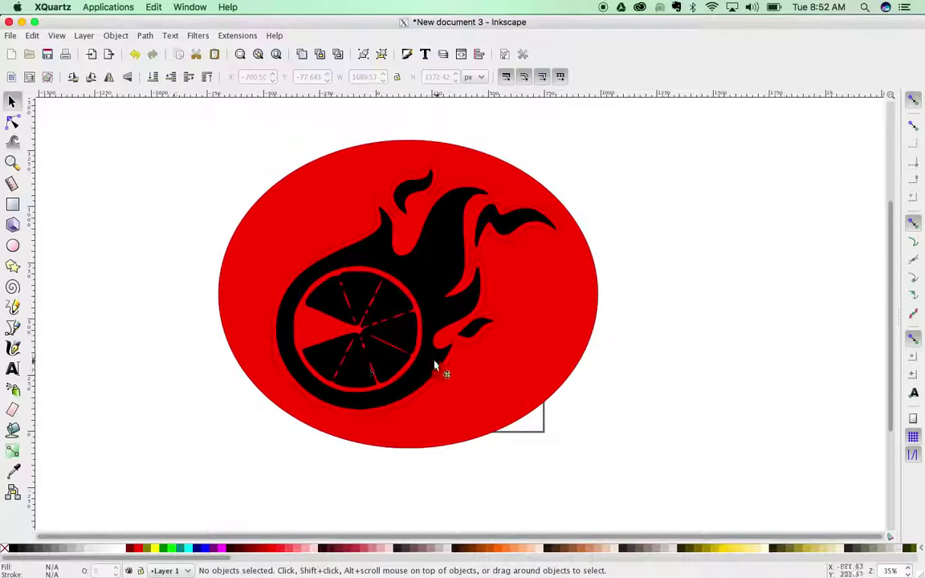